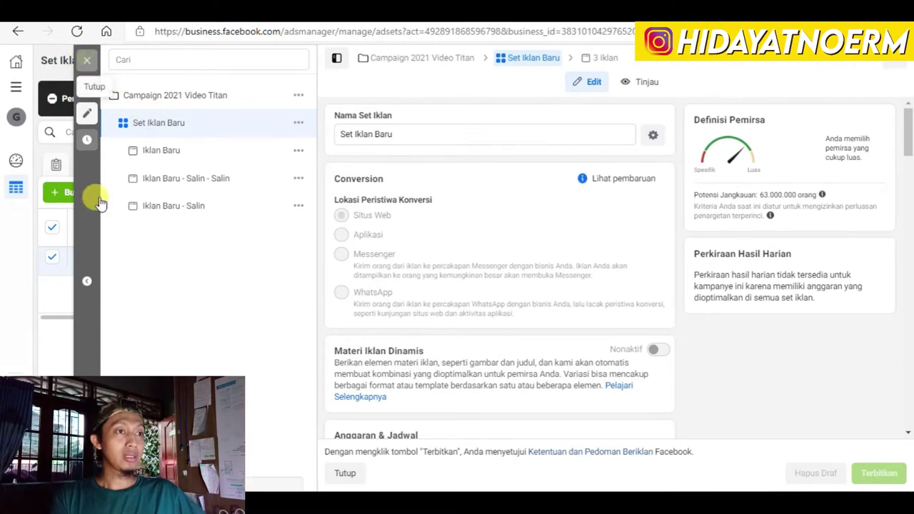
- Open the ad set of Campaign 2021 Video Titan - Ada Konversi in the editor and review its conversion settings
{"action": "left_click", "coordinate": [86, 60]}
{"action": "left_click", "coordinate": [287, 166]}
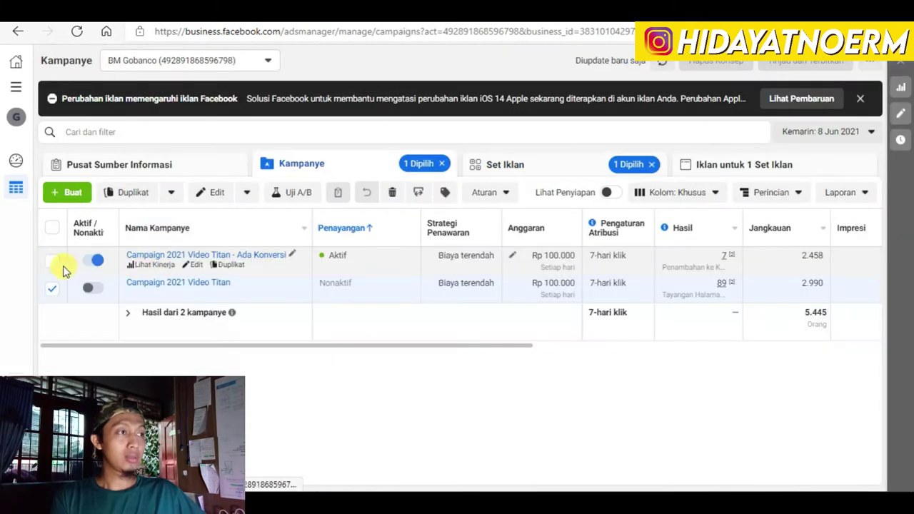
{"action": "left_click", "coordinate": [510, 174]}
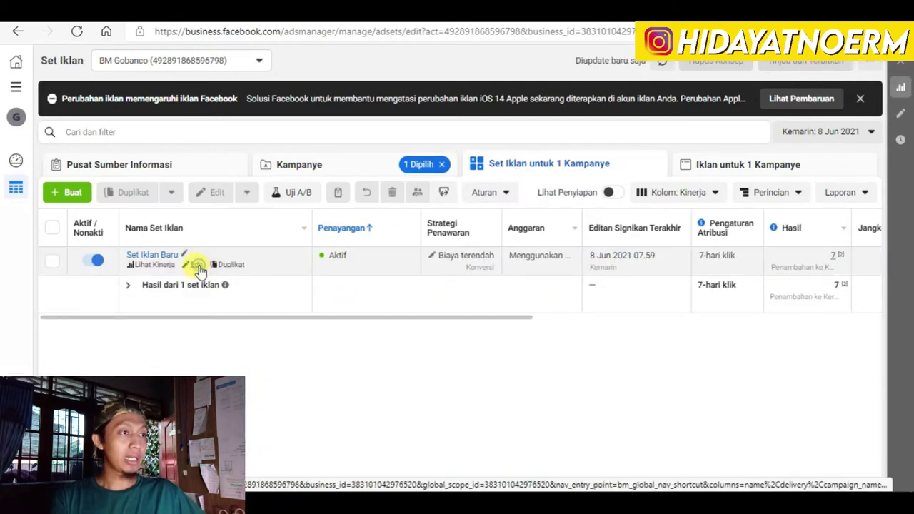
{"action": "left_click", "coordinate": [197, 265]}
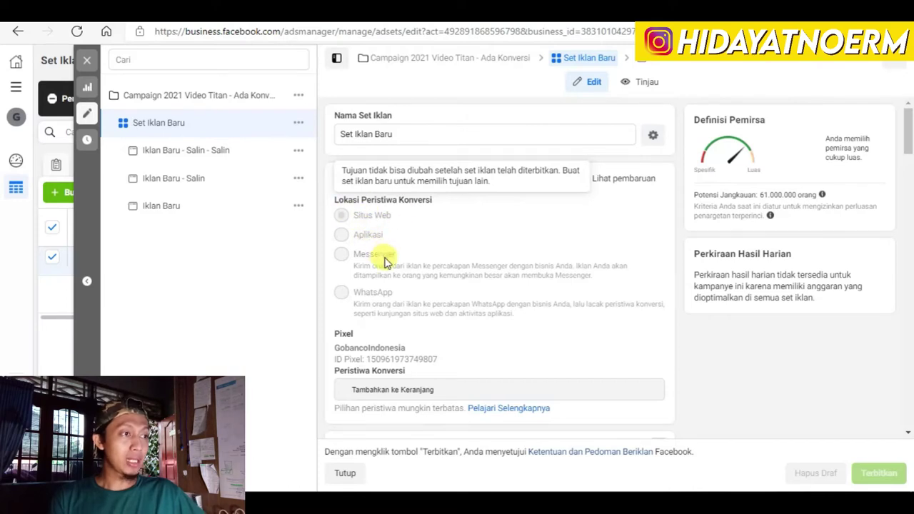
{"action": "scroll", "coordinate": [386, 260], "scroll_direction": "down", "scroll_amount": 1}
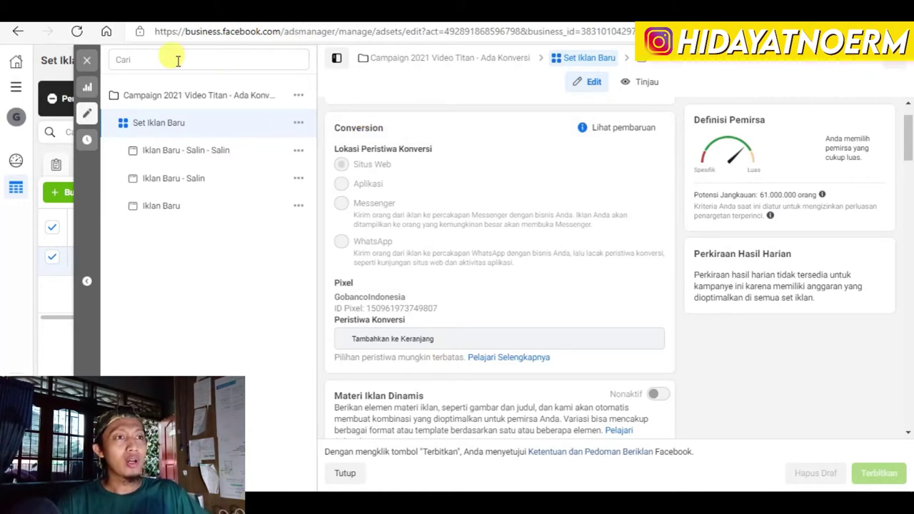
- Select only Campaign 2021 Video Titan in the campaign list and open its ad set in the editor
{"action": "left_click", "coordinate": [86, 60]}
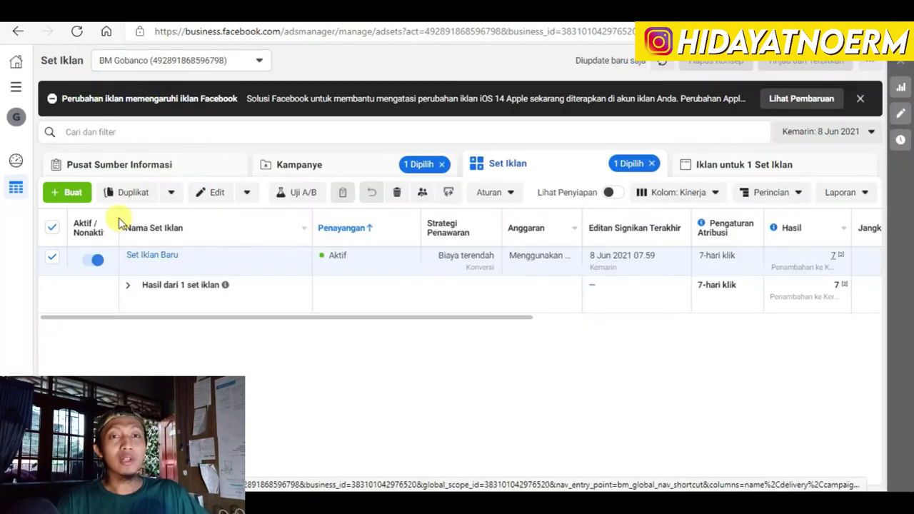
{"action": "left_click", "coordinate": [305, 174]}
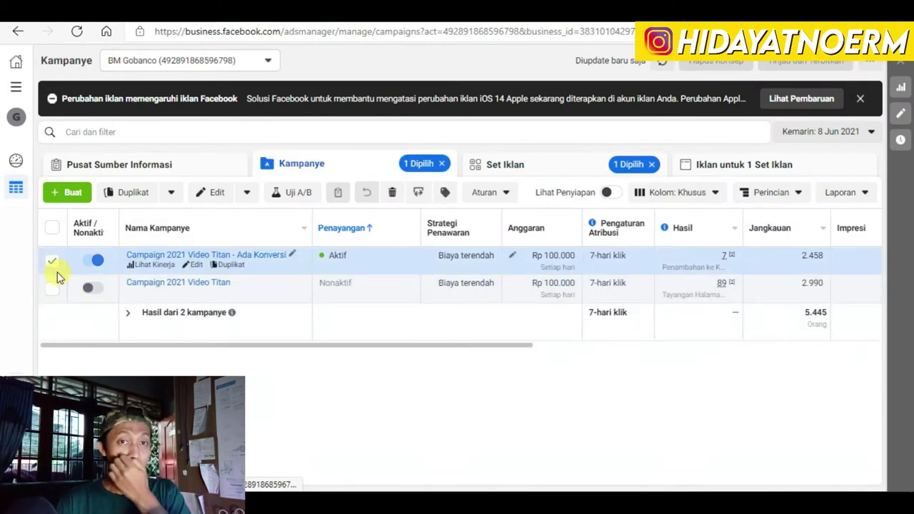
{"action": "left_click", "coordinate": [52, 263]}
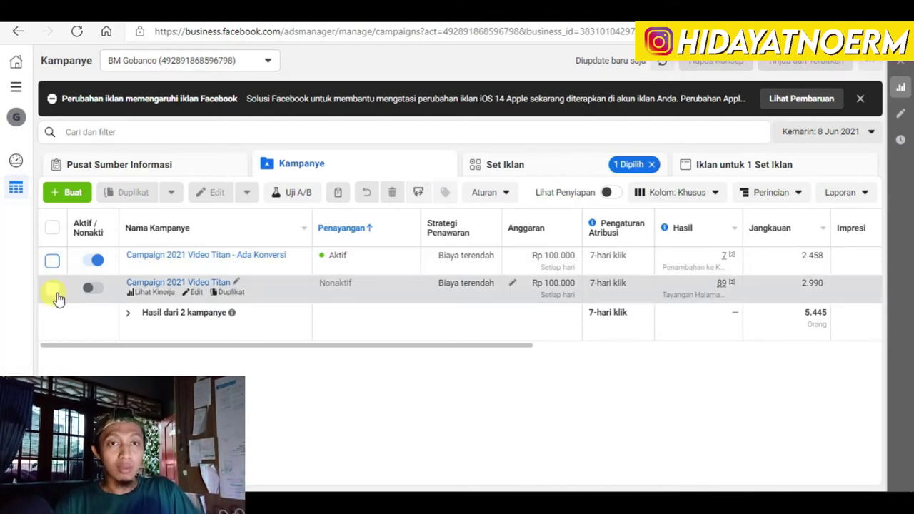
{"action": "left_click", "coordinate": [52, 289]}
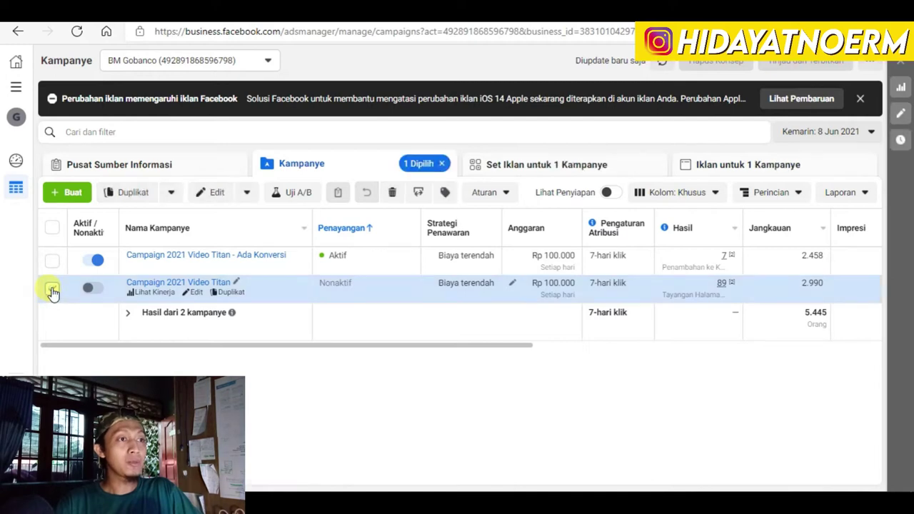
{"action": "left_click", "coordinate": [547, 165]}
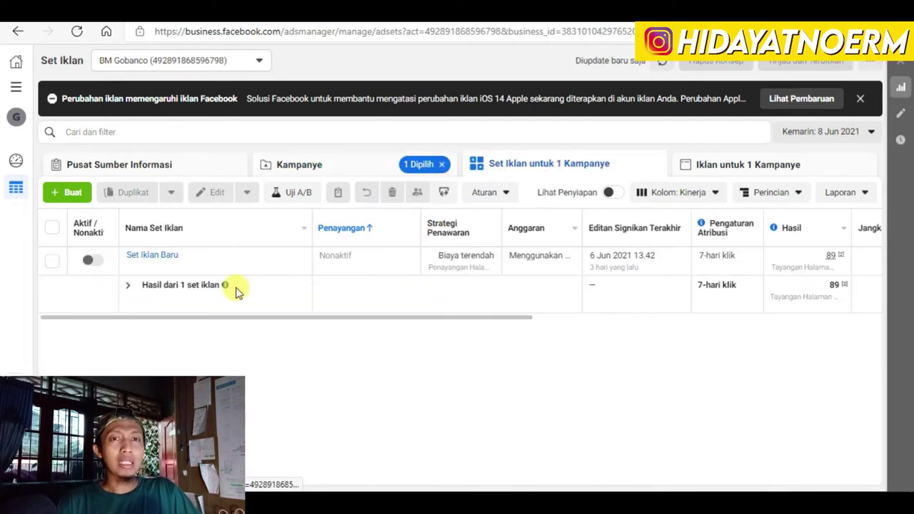
{"action": "left_click", "coordinate": [195, 265]}
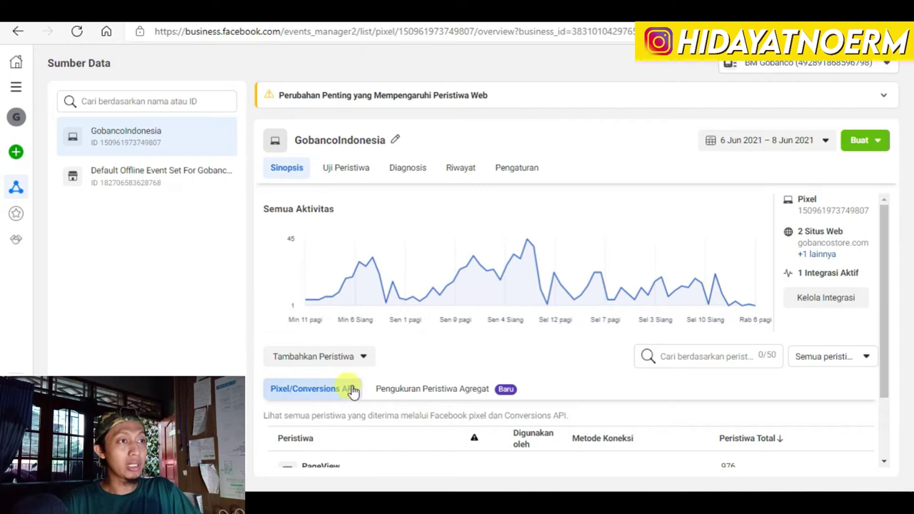
- Look at the available methods for adding events to the GobancoIndonesia pixel in Events Manager
{"action": "left_click", "coordinate": [355, 357]}
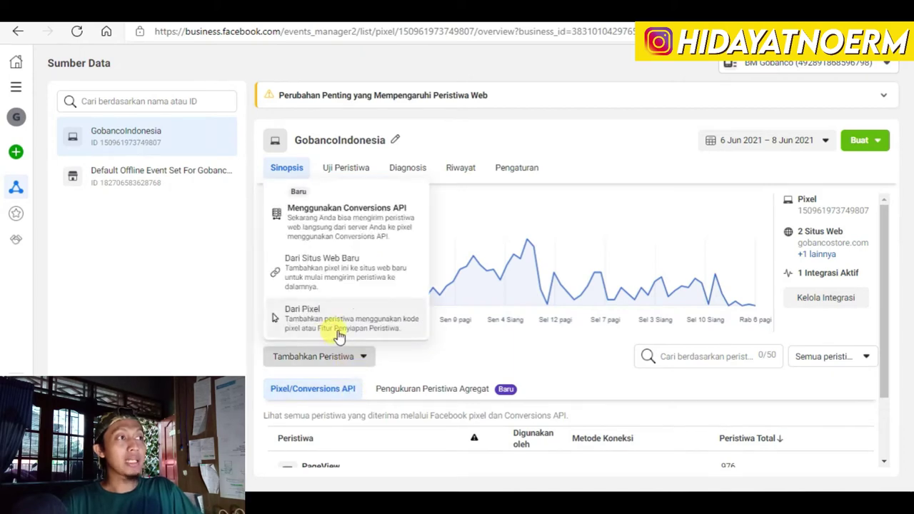
{"action": "left_click", "coordinate": [539, 127]}
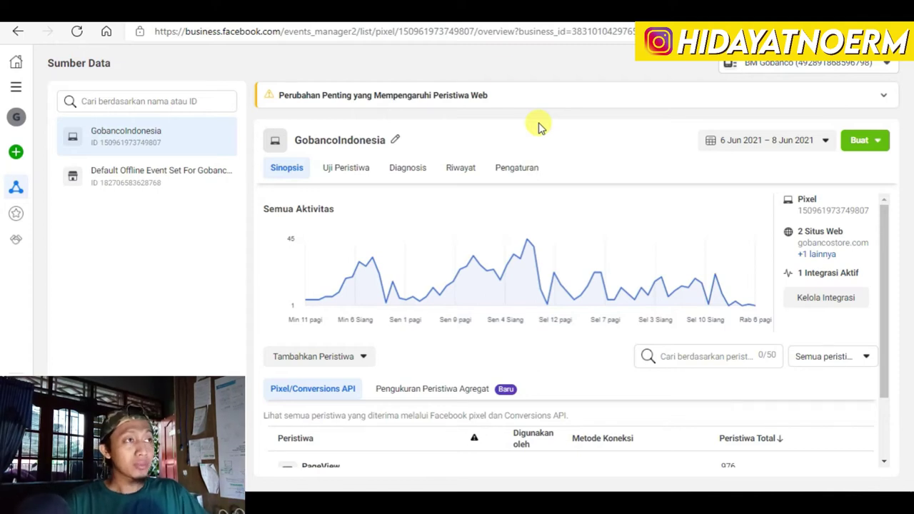
{"action": "left_click", "coordinate": [475, 34]}
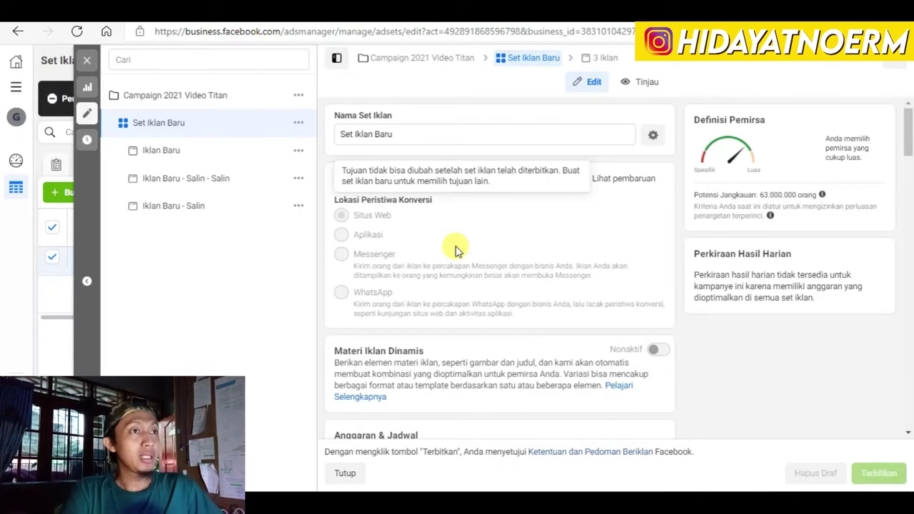
- Return to the campaign list, set the report's date range to Sepanjang Masa Promosi and examine the conversion results of Campaign 2021 Video Titan
{"action": "left_click", "coordinate": [88, 59]}
{"action": "left_click", "coordinate": [300, 167]}
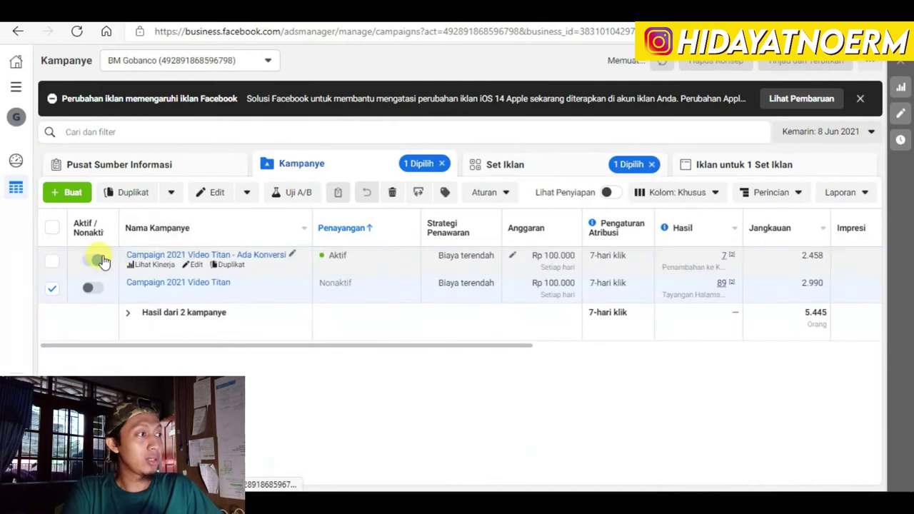
{"action": "left_click_drag", "start_coordinate": [488, 348], "coordinate": [565, 350]}
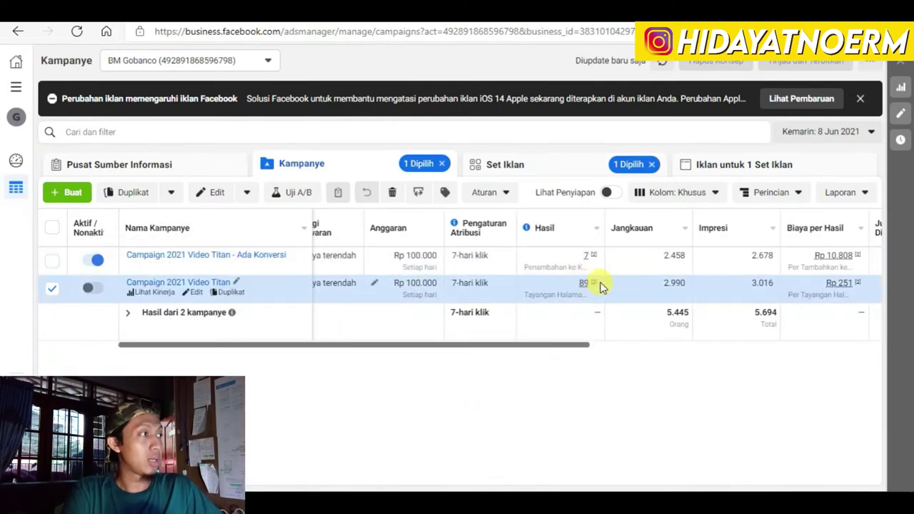
{"action": "left_click", "coordinate": [842, 136]}
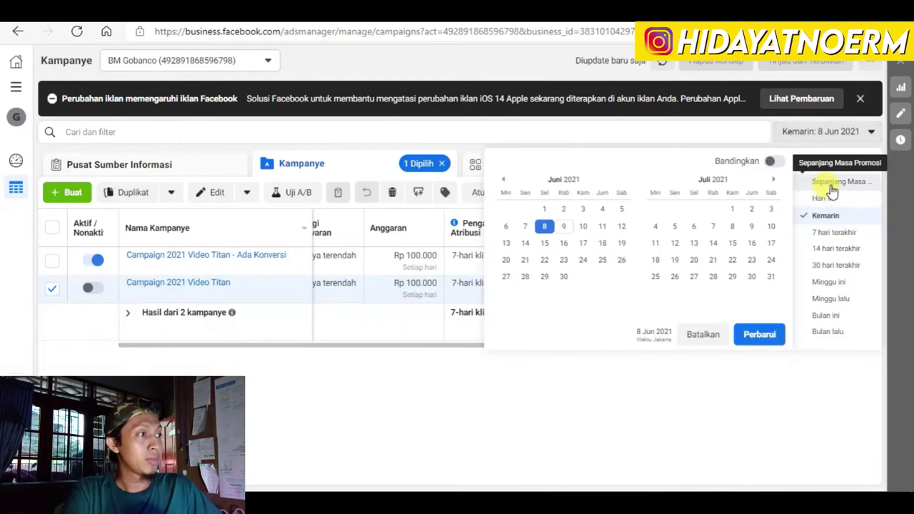
{"action": "left_click", "coordinate": [828, 185]}
{"action": "mouse_move", "coordinate": [577, 285]}
{"action": "triple_click", "coordinate": [555, 294]}
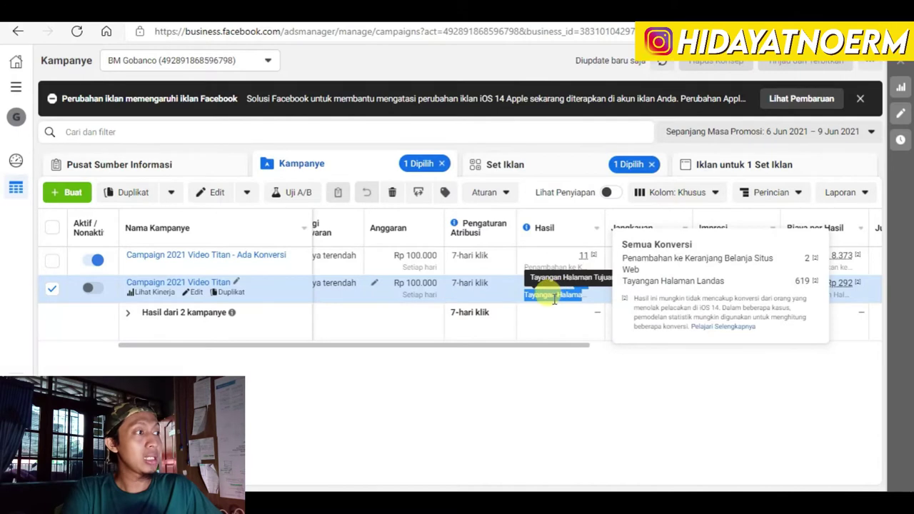
{"action": "left_click", "coordinate": [571, 384]}
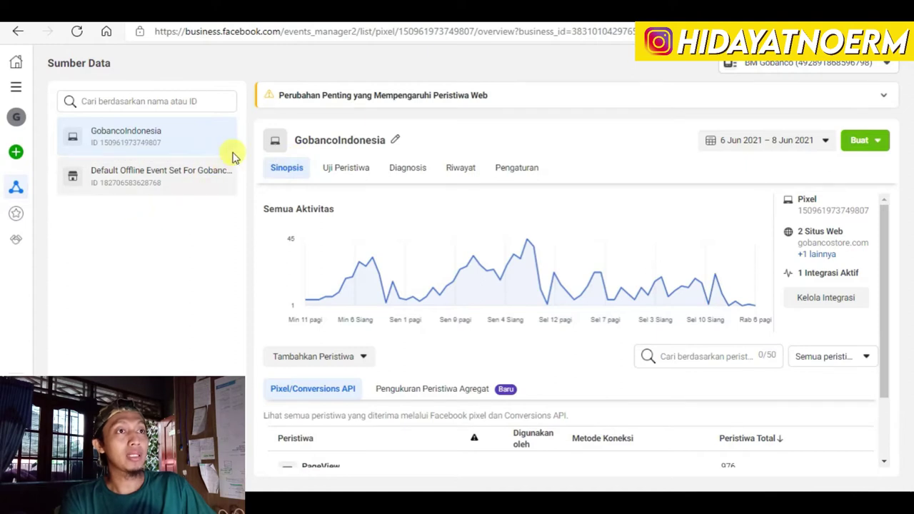
- Open Pengelola Peristiwa and review the events received by the GobancoIndonesia pixel
{"action": "left_click", "coordinate": [24, 93]}
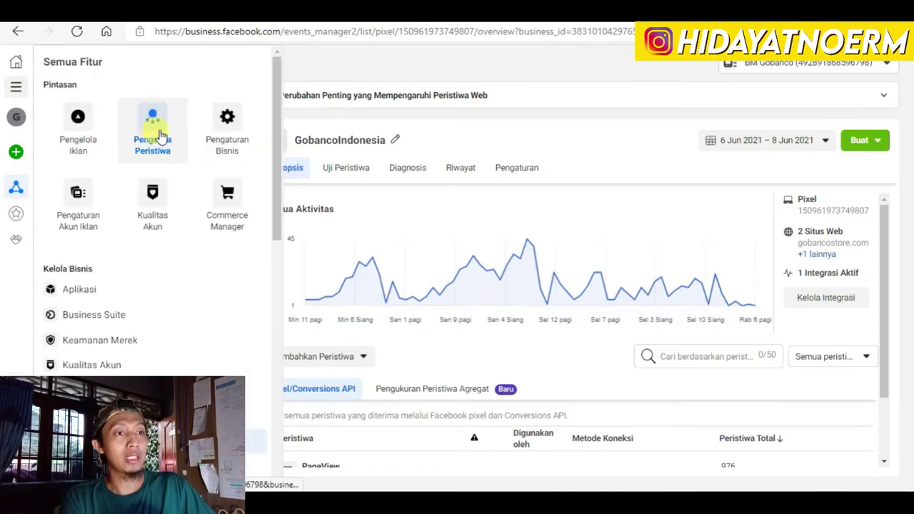
{"action": "scroll", "coordinate": [79, 368], "scroll_direction": "down", "scroll_amount": 1}
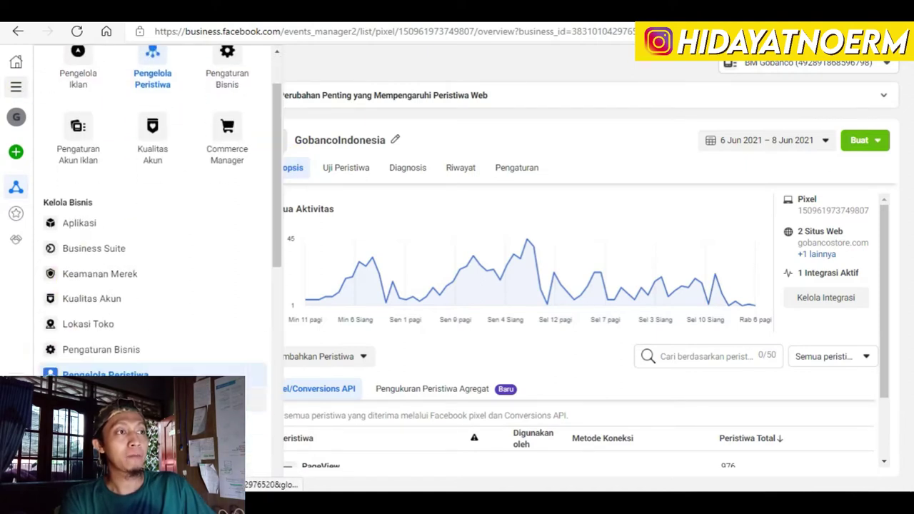
{"action": "left_click", "coordinate": [92, 370]}
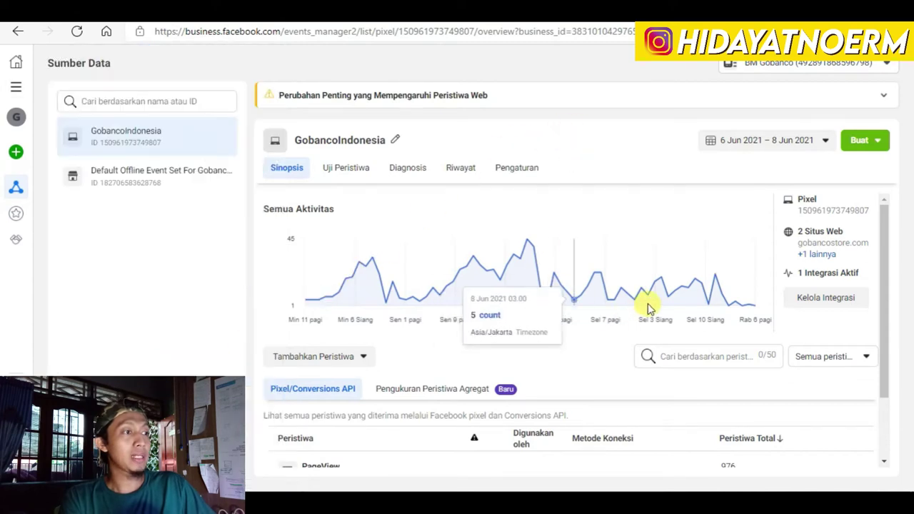
{"action": "scroll", "coordinate": [428, 407], "scroll_direction": "down", "scroll_amount": 1}
{"action": "scroll", "coordinate": [432, 368], "scroll_direction": "down", "scroll_amount": 1}
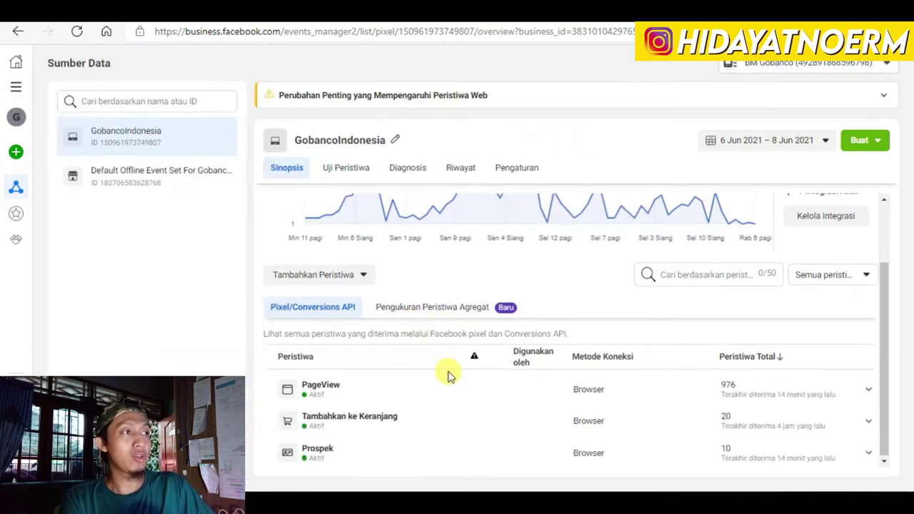
{"action": "scroll", "coordinate": [439, 350], "scroll_direction": "up", "scroll_amount": 2}
- Look through the GobancoIndonesia pixel's settings, including the Conversions API and Izin Traffic sections
{"action": "left_click", "coordinate": [511, 175]}
{"action": "scroll", "coordinate": [429, 364], "scroll_direction": "down", "scroll_amount": 3}
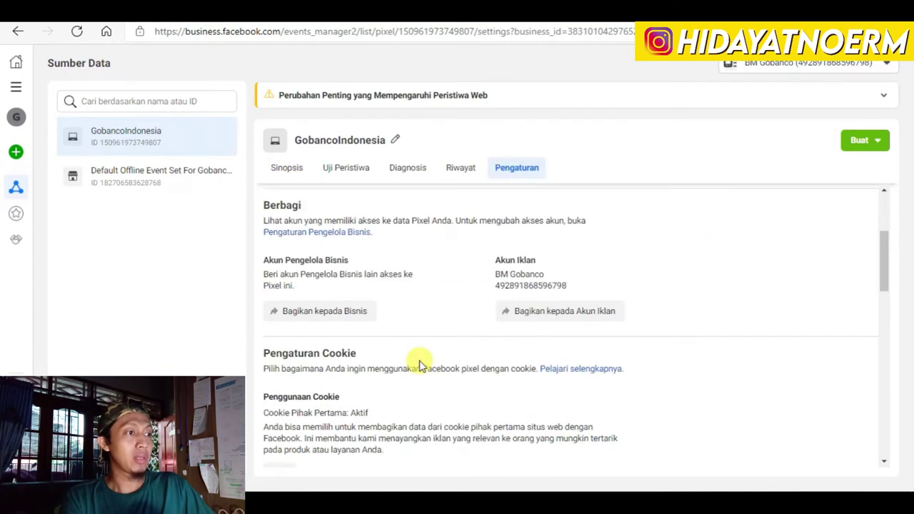
{"action": "scroll", "coordinate": [419, 366], "scroll_direction": "down", "scroll_amount": 10}
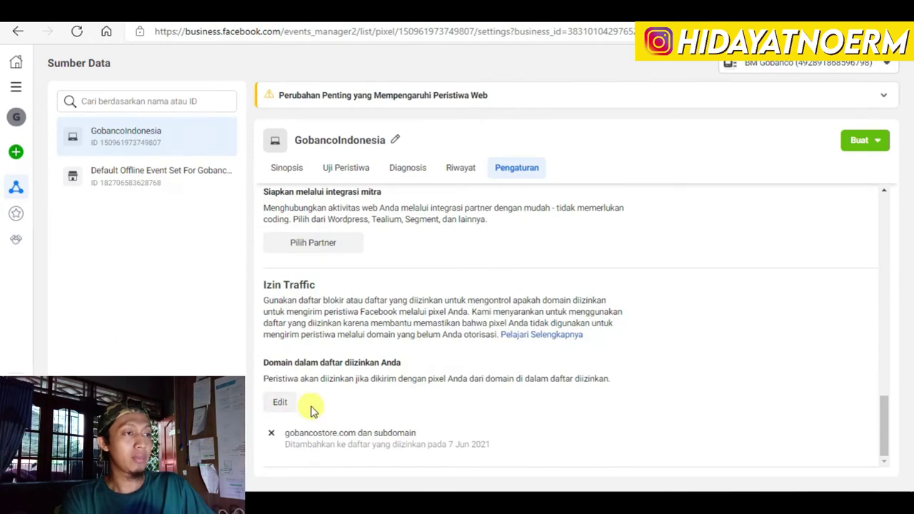
{"action": "scroll", "coordinate": [353, 442], "scroll_direction": "up", "scroll_amount": 8}
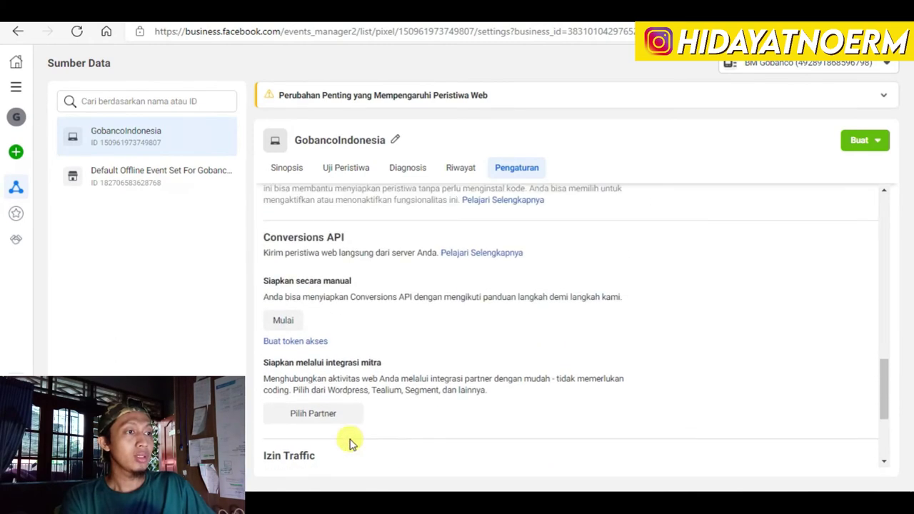
{"action": "scroll", "coordinate": [368, 423], "scroll_direction": "up", "scroll_amount": 5}
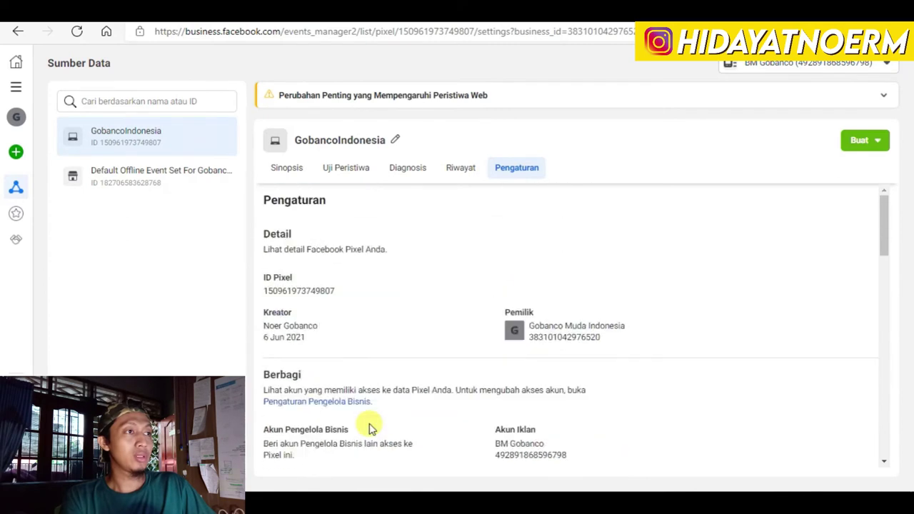
- Add events from the pixel using the event setup tool, opening gobancostore.com as the website
{"action": "left_click", "coordinate": [285, 169]}
{"action": "scroll", "coordinate": [378, 350], "scroll_direction": "down", "scroll_amount": 1}
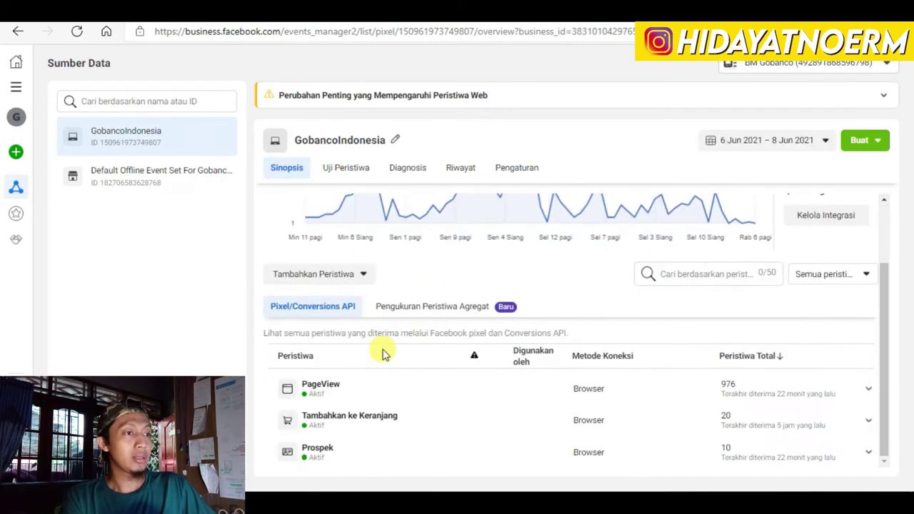
{"action": "left_click", "coordinate": [359, 275]}
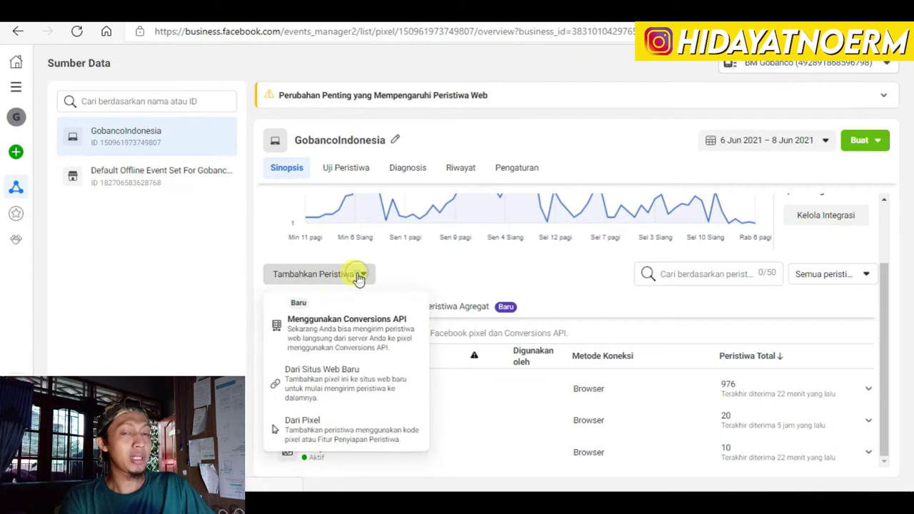
{"action": "left_click", "coordinate": [316, 432]}
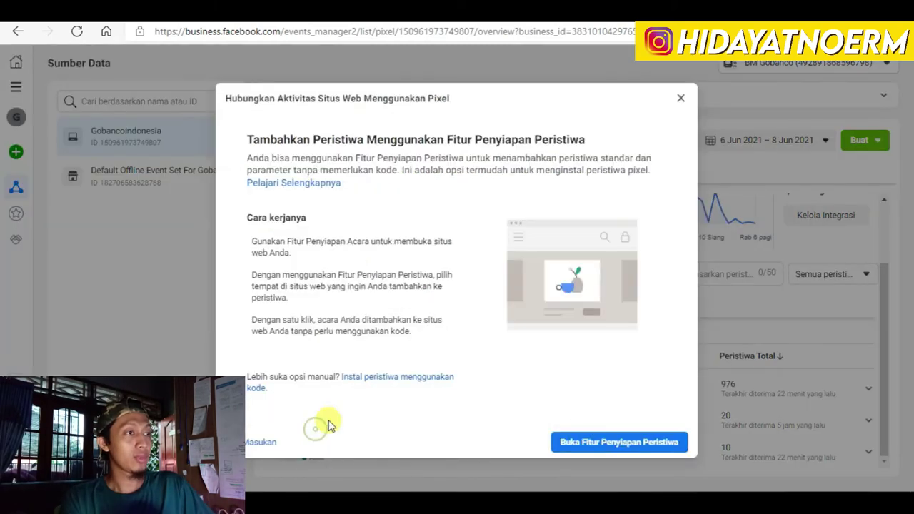
{"action": "left_click", "coordinate": [571, 441]}
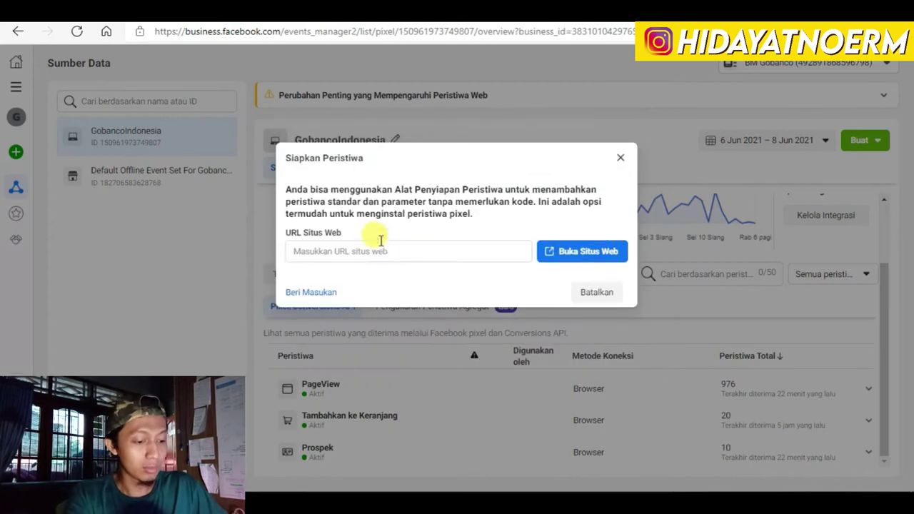
{"action": "left_click", "coordinate": [377, 250]}
{"action": "type", "text": "gob"}
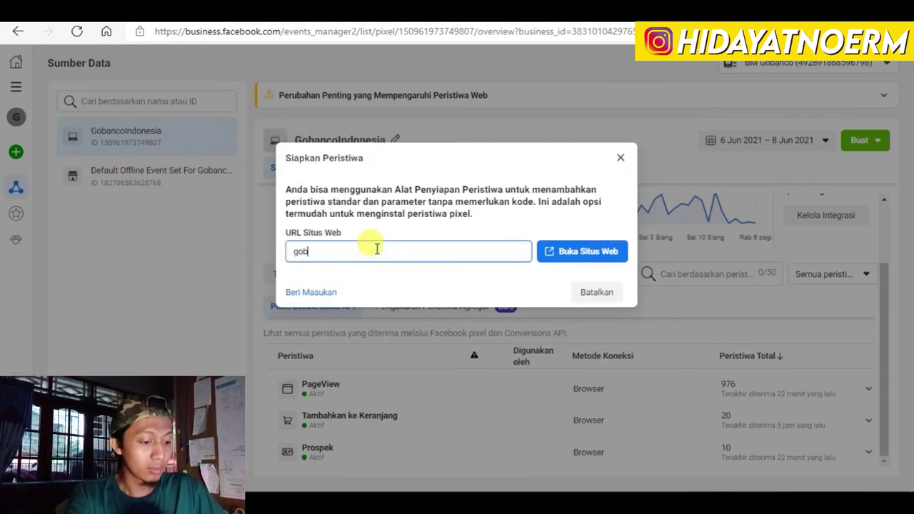
{"action": "type", "text": "ancostore.com"}
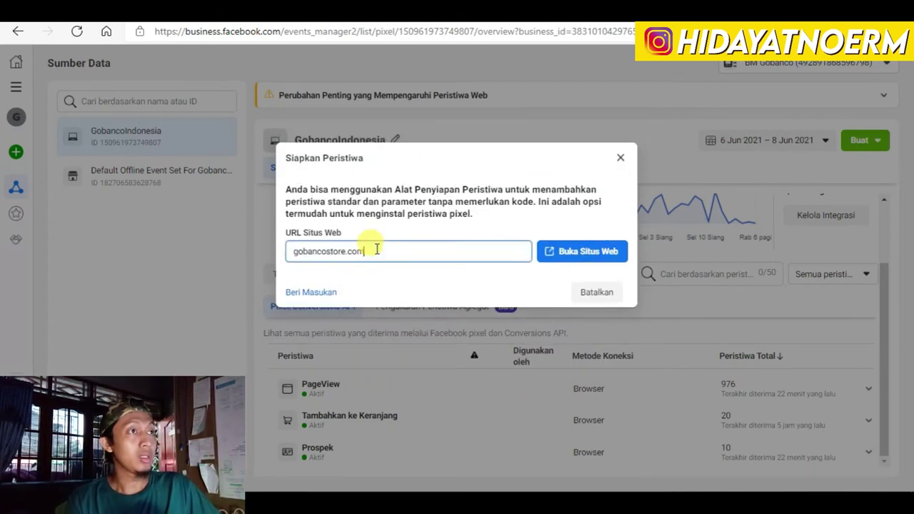
{"action": "key", "text": "Return"}
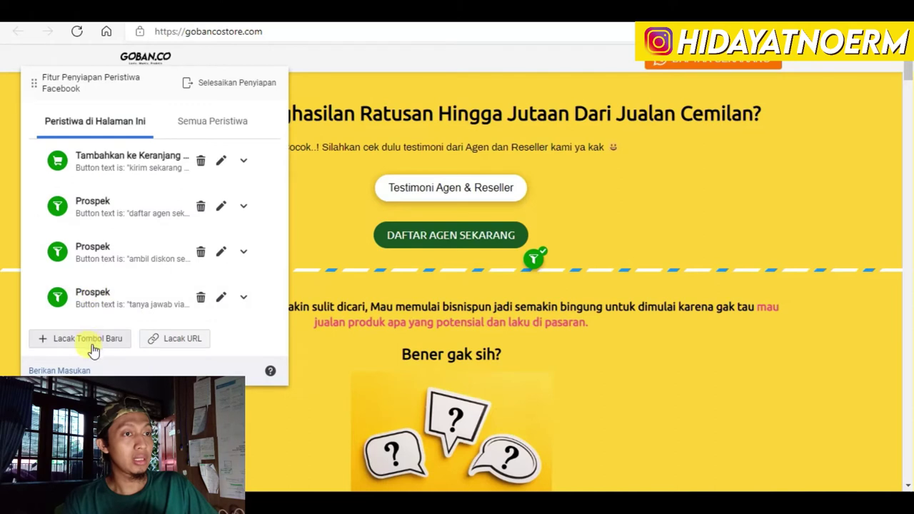
- Try tracking the Testimoni Agen & Reseller button as a new event, look through the event types and cancel the setup
{"action": "left_click", "coordinate": [68, 348]}
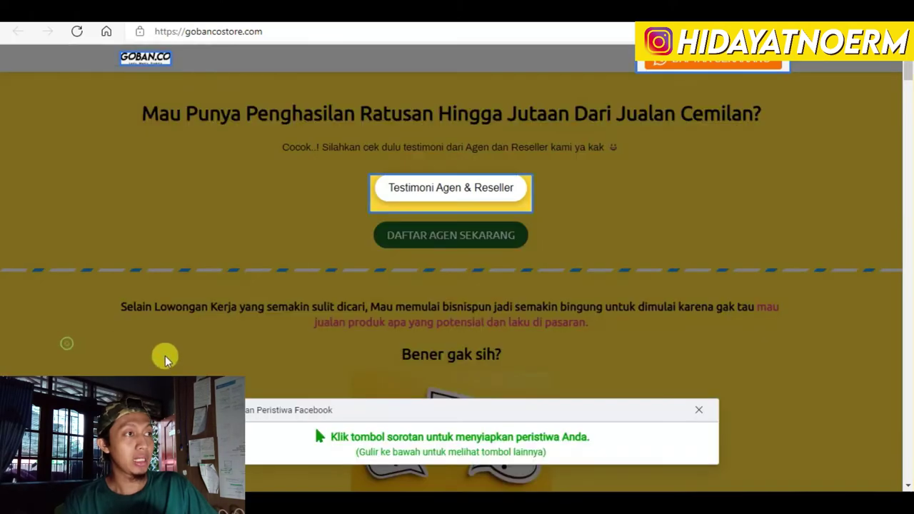
{"action": "left_click", "coordinate": [473, 199]}
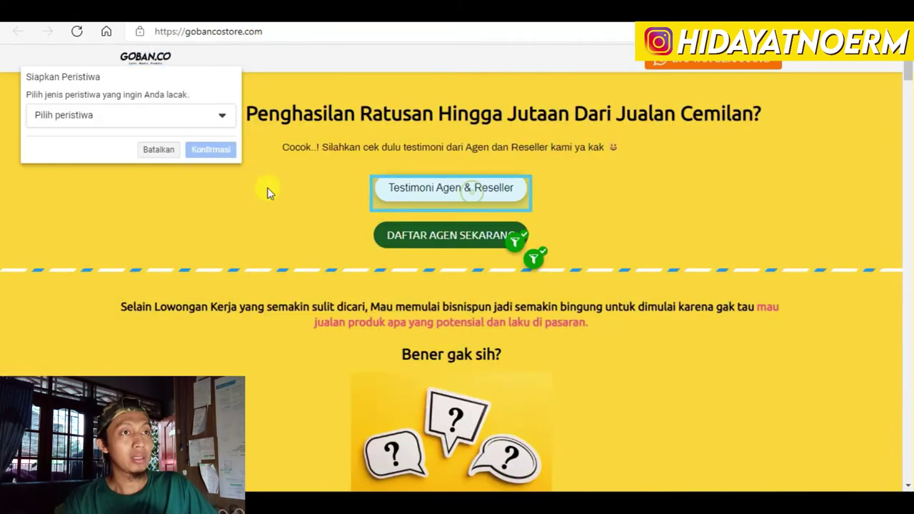
{"action": "left_click", "coordinate": [149, 114]}
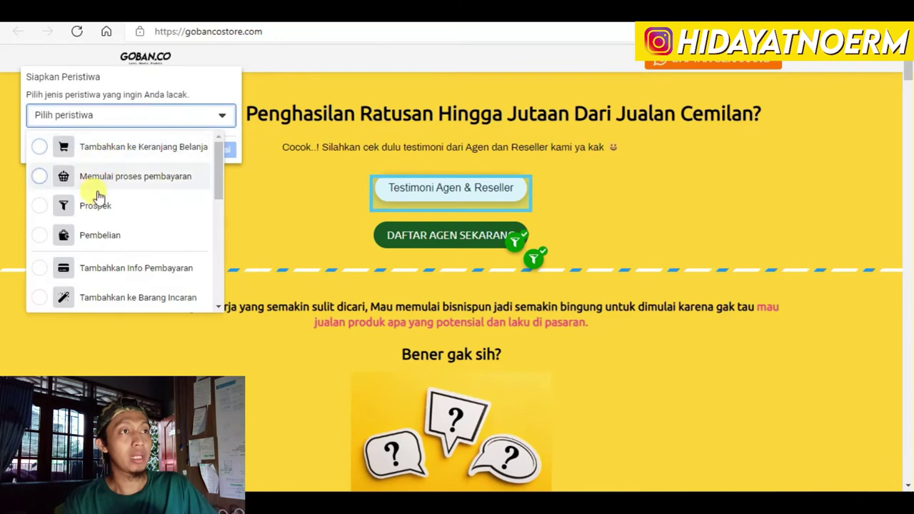
{"action": "left_click", "coordinate": [223, 98]}
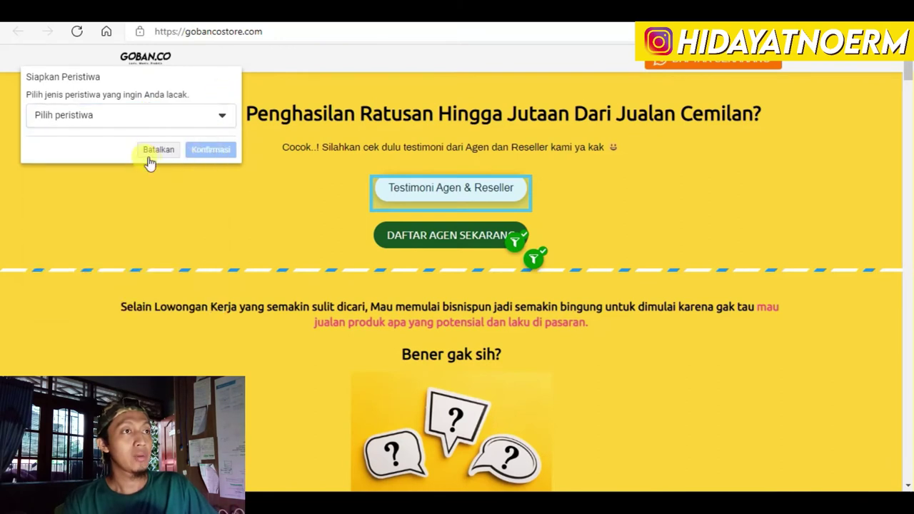
{"action": "left_click", "coordinate": [152, 151]}
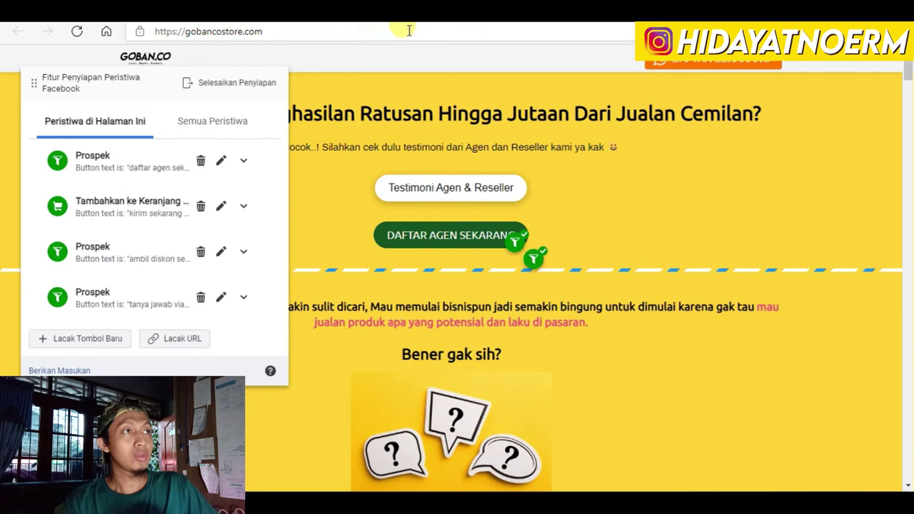
- Return to Pengelola Peristiwa, dismiss the event setup and review gobancostore.com's prioritised events in the web event configuration of Pengukuran Peristiwa Agregat
{"action": "left_click", "coordinate": [504, 13]}
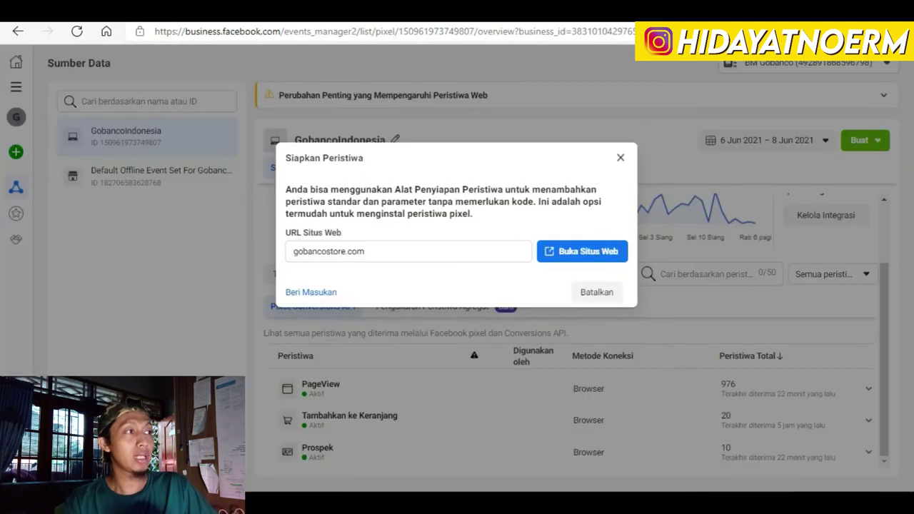
{"action": "left_click", "coordinate": [621, 158]}
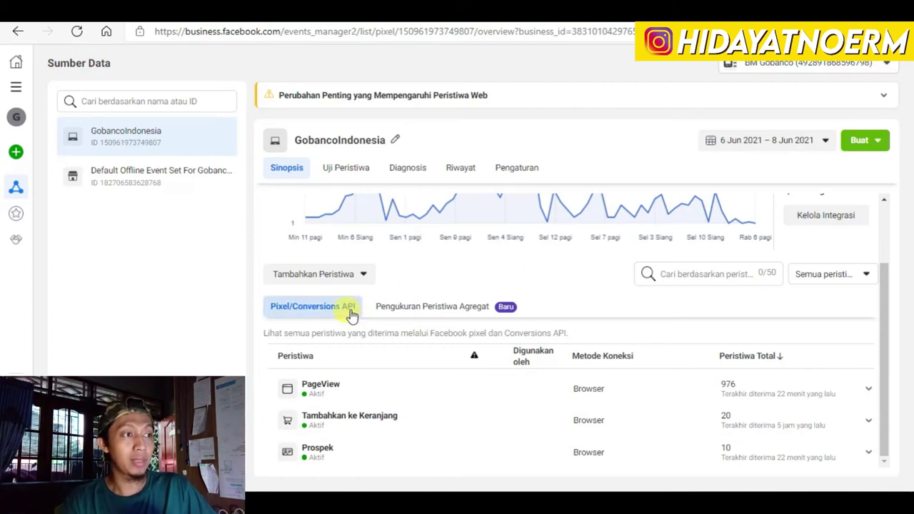
{"action": "left_click", "coordinate": [426, 308]}
{"action": "scroll", "coordinate": [432, 311], "scroll_direction": "down", "scroll_amount": 2}
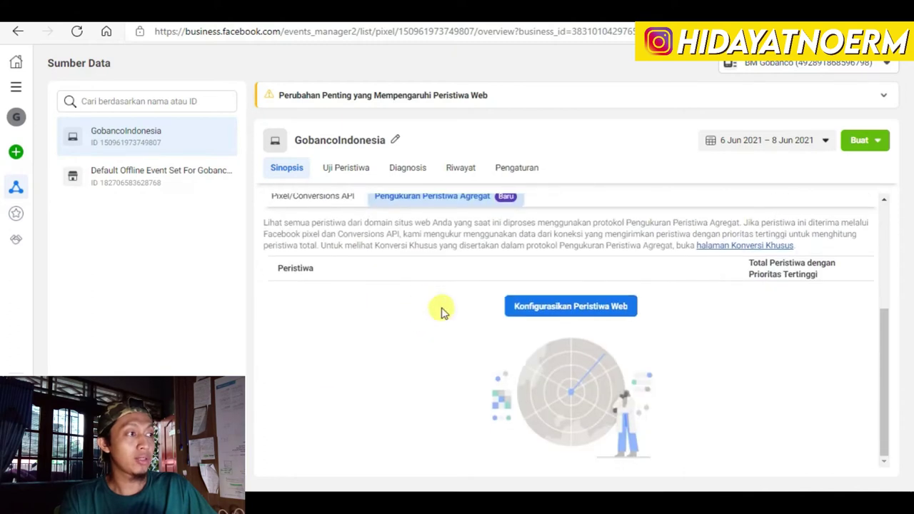
{"action": "left_click", "coordinate": [564, 314]}
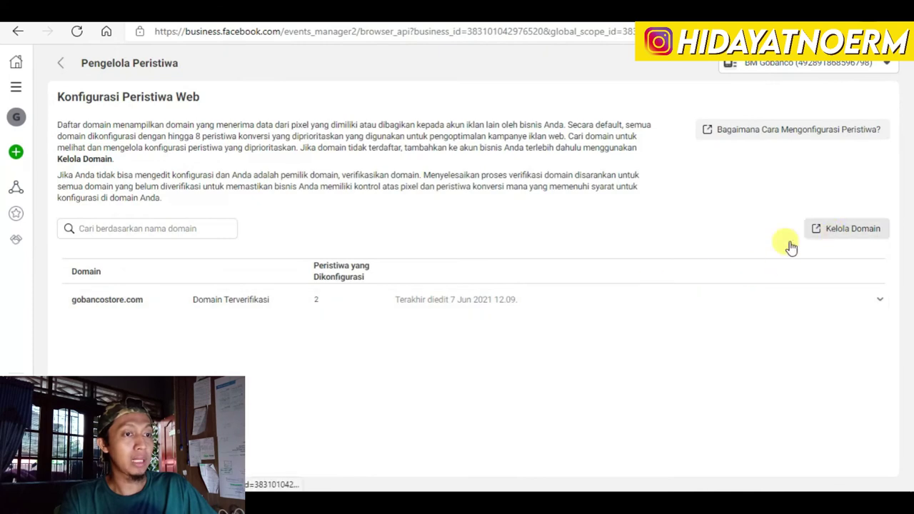
{"action": "left_click", "coordinate": [100, 304]}
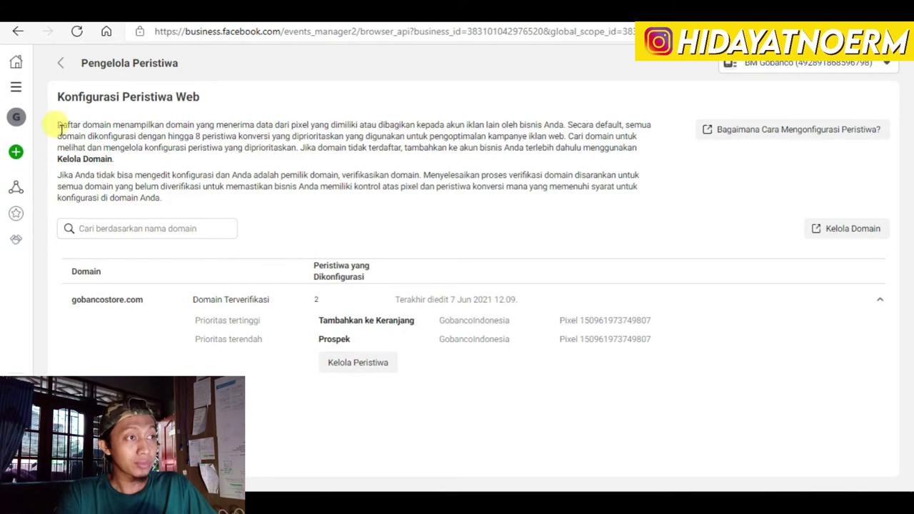
{"action": "left_click", "coordinate": [61, 63]}
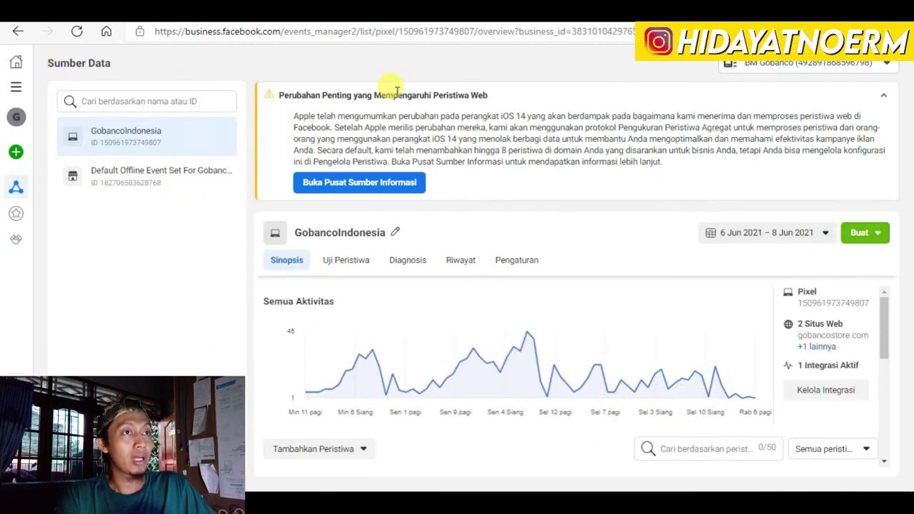
- Start a custom conversion for the GobancoIndonesia pixel with Tambahkan ke Keranjang as its conversion event
{"action": "left_click", "coordinate": [18, 89]}
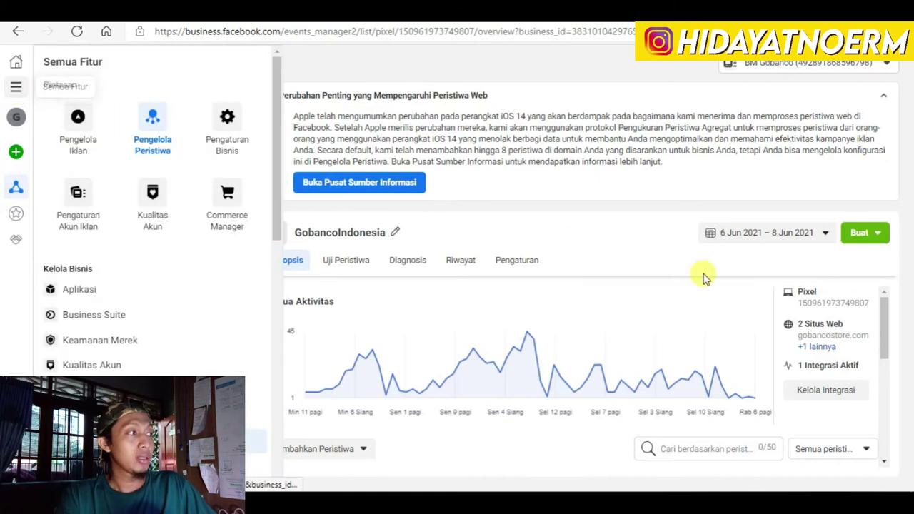
{"action": "left_click", "coordinate": [814, 259]}
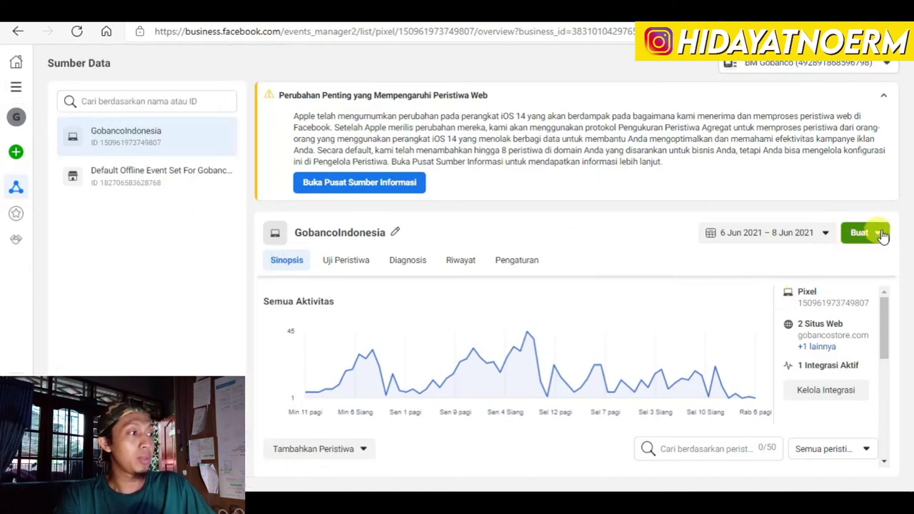
{"action": "left_click", "coordinate": [880, 234]}
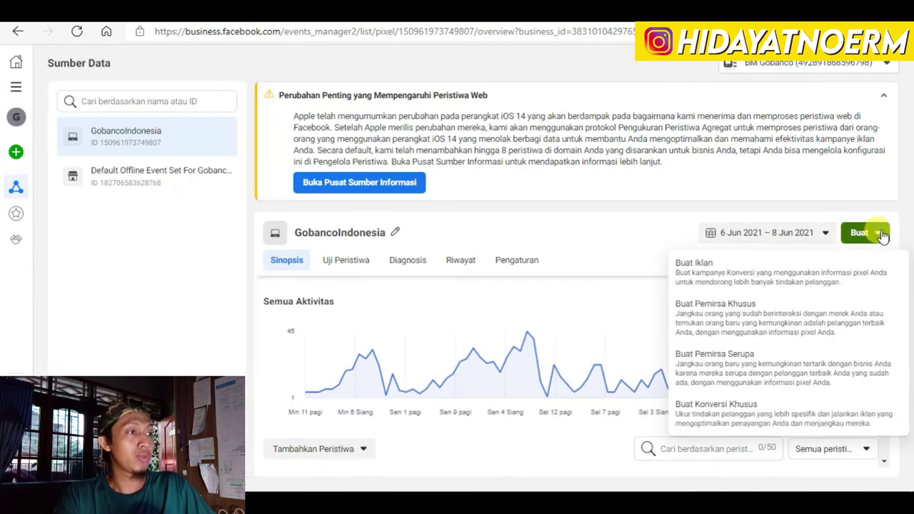
{"action": "left_click", "coordinate": [747, 407]}
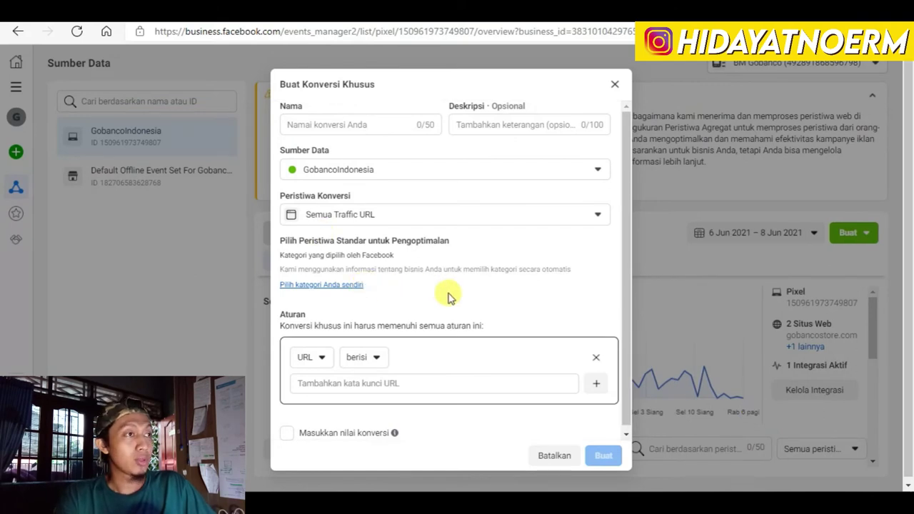
{"action": "left_click", "coordinate": [601, 171]}
{"action": "left_click", "coordinate": [602, 171]}
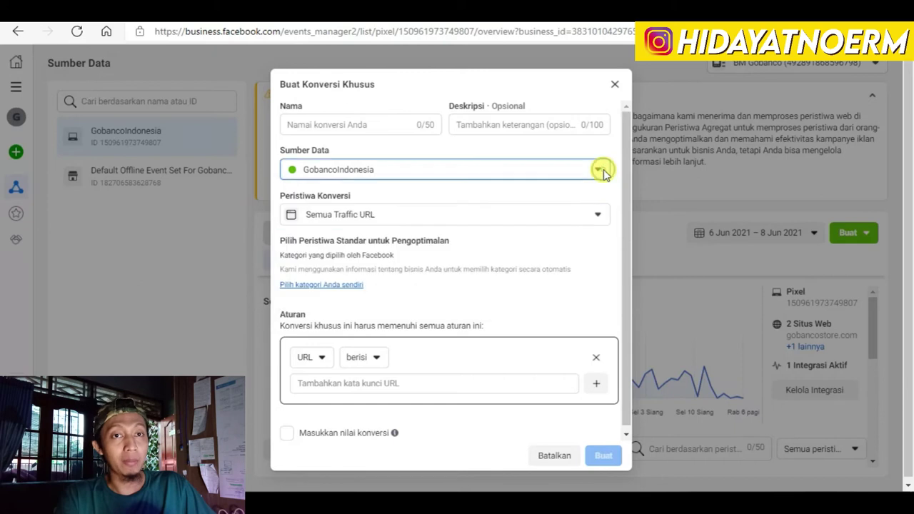
{"action": "left_click", "coordinate": [593, 216]}
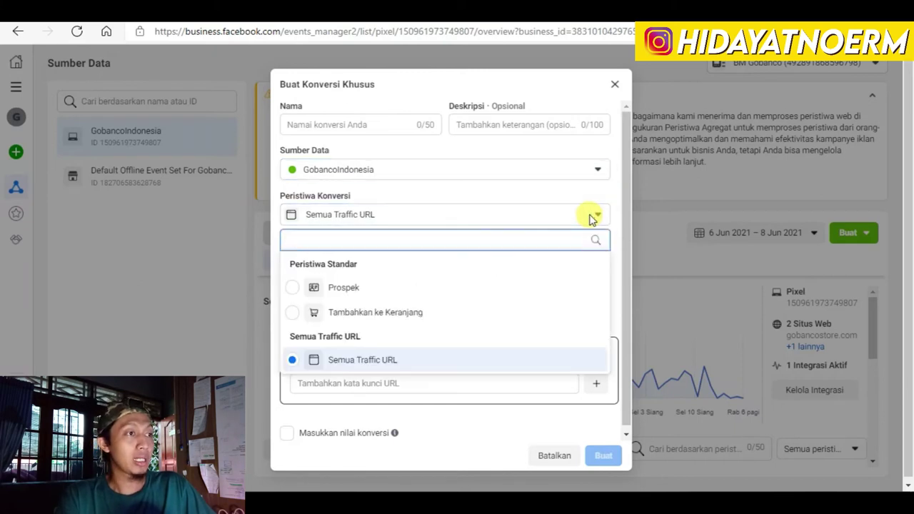
{"action": "left_click", "coordinate": [404, 315]}
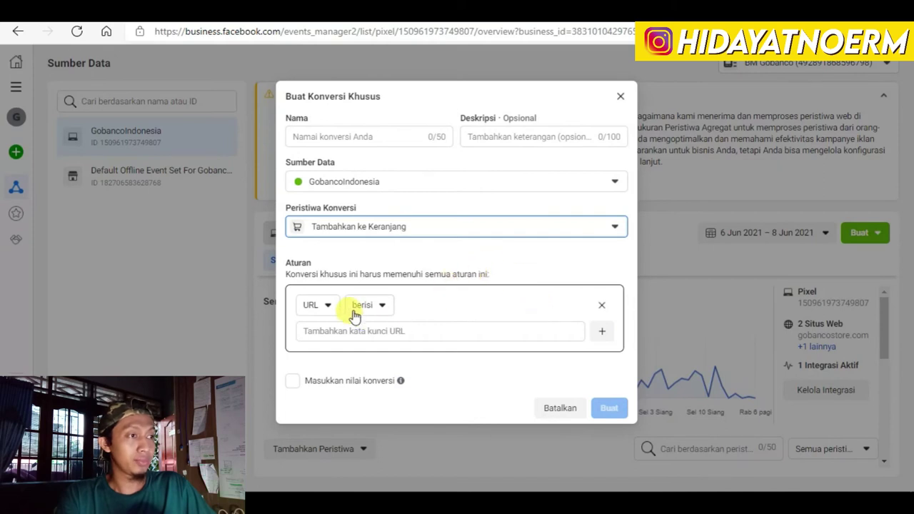
- Look through the custom conversion's URL rule and conversion value options and discard the conversion
{"action": "left_click", "coordinate": [390, 309]}
{"action": "left_click", "coordinate": [398, 333]}
{"action": "left_click", "coordinate": [485, 334]}
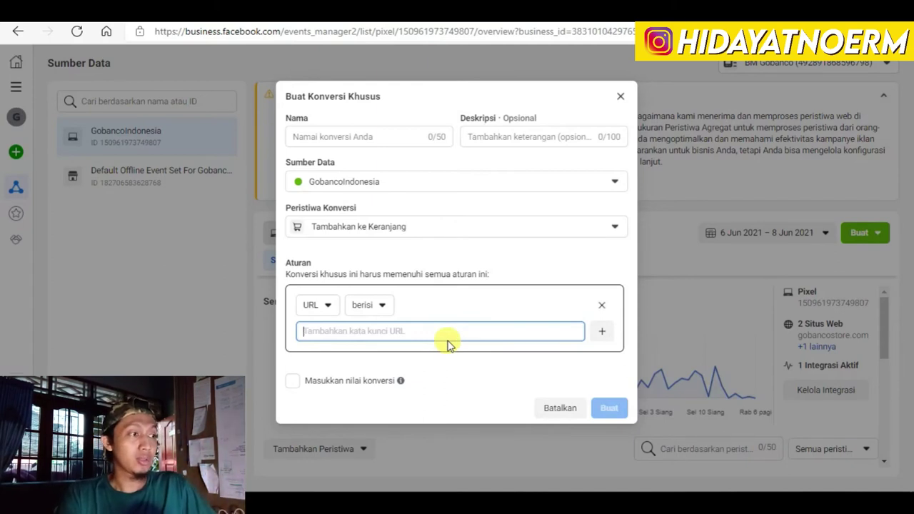
{"action": "left_click", "coordinate": [292, 382]}
{"action": "left_click", "coordinate": [415, 393]}
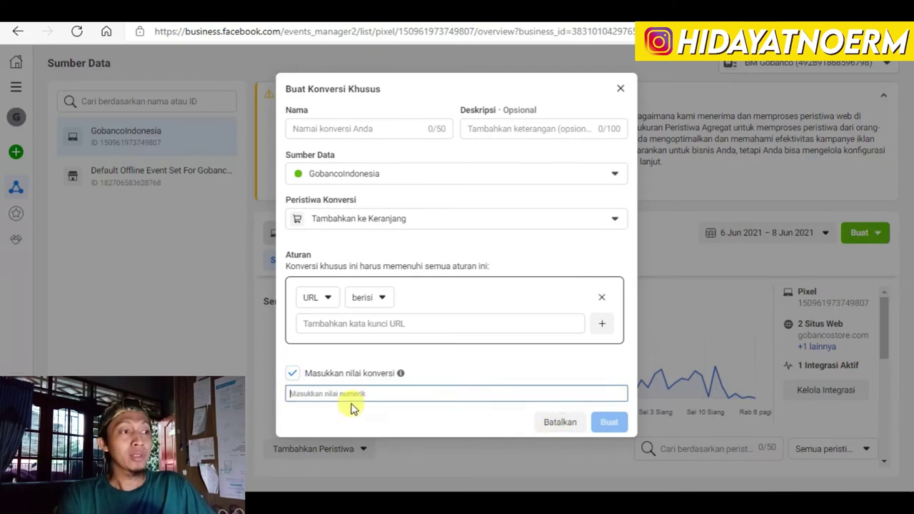
{"action": "left_click", "coordinate": [277, 379]}
{"action": "left_click", "coordinate": [292, 374]}
{"action": "left_click", "coordinate": [395, 332]}
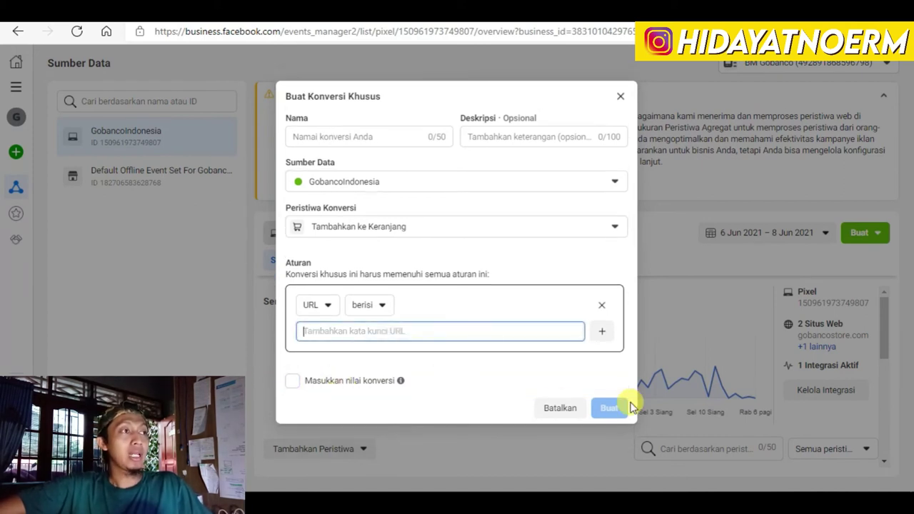
{"action": "left_click", "coordinate": [557, 408]}
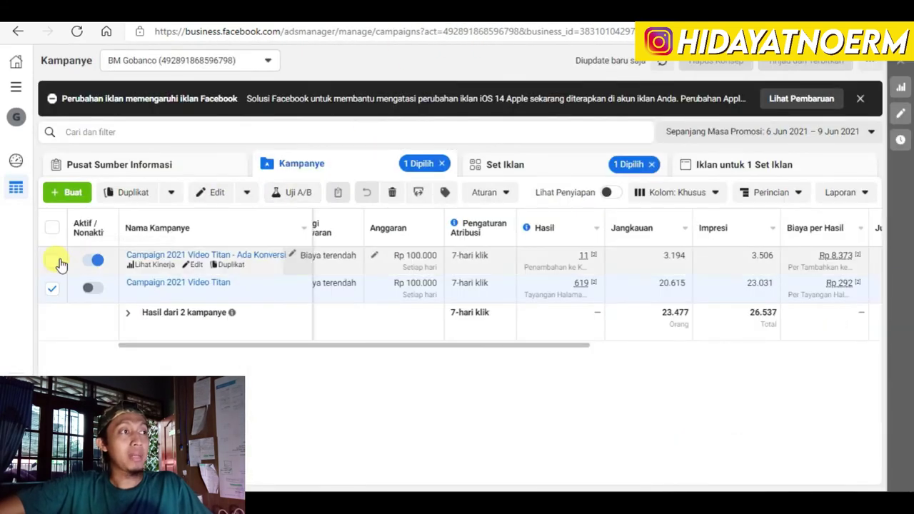
- Select only Campaign 2021 Video Titan - Ada Konversi in the campaign list and examine the conversion settings of its ad set Set Iklan Baru
{"action": "left_click", "coordinate": [52, 260]}
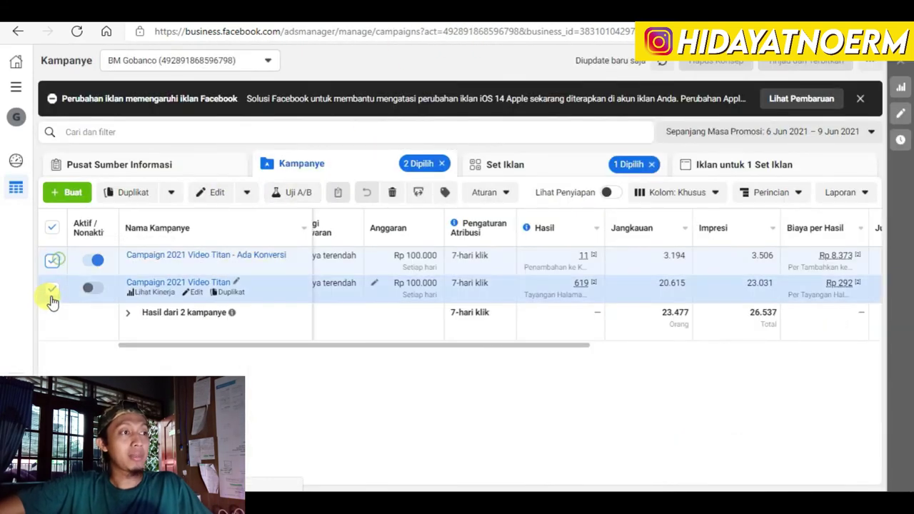
{"action": "left_click", "coordinate": [52, 288]}
{"action": "left_click", "coordinate": [537, 163]}
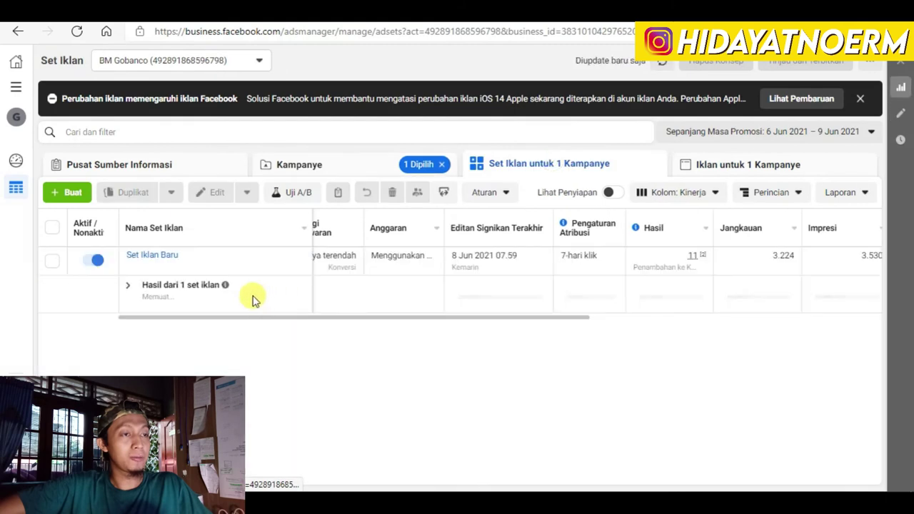
{"action": "left_click", "coordinate": [201, 266]}
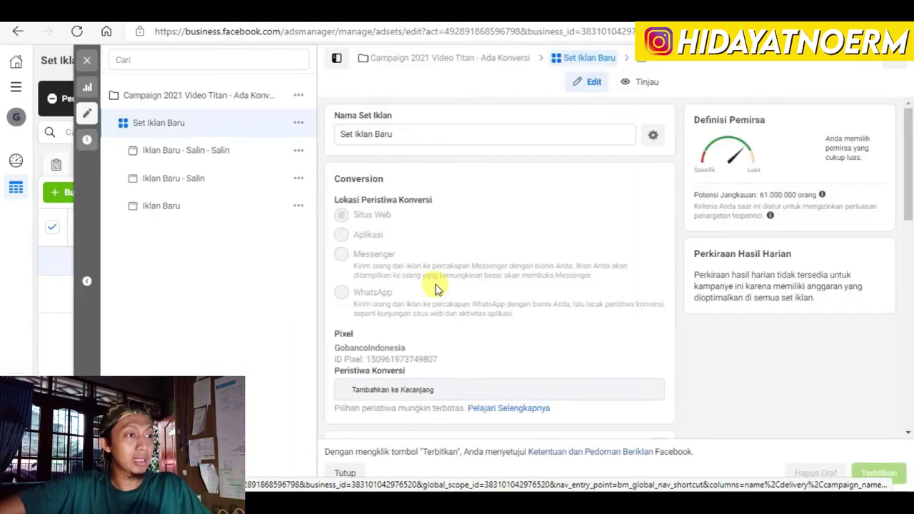
{"action": "scroll", "coordinate": [414, 329], "scroll_direction": "down", "scroll_amount": 1}
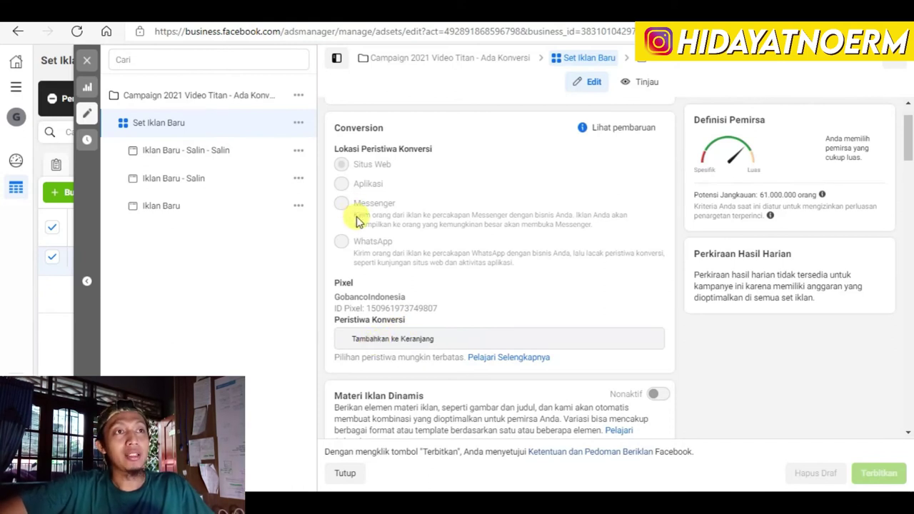
{"action": "left_click", "coordinate": [88, 62]}
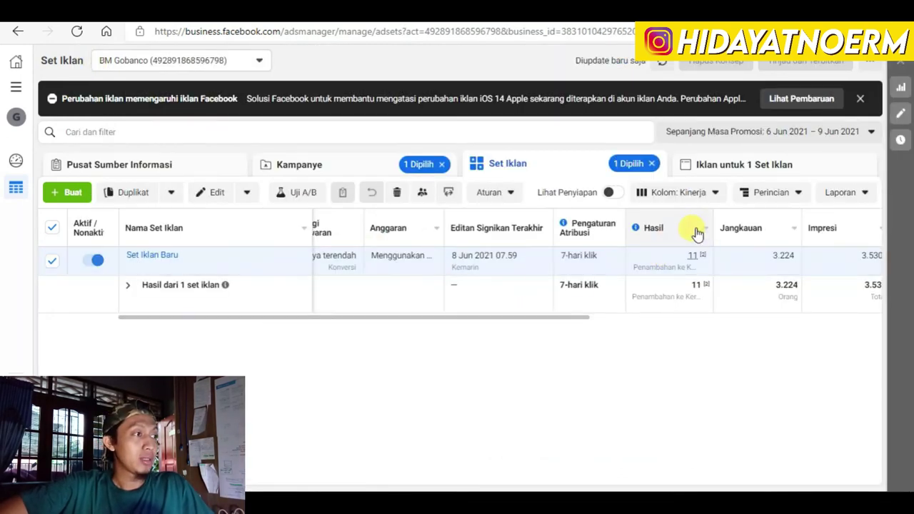
- Examine the conversion breakdown of Set Iklan Baru, set the report's date range to Kemarin and check the ad set's results
{"action": "left_click_drag", "start_coordinate": [557, 319], "coordinate": [636, 322]}
{"action": "mouse_move", "coordinate": [532, 268]}
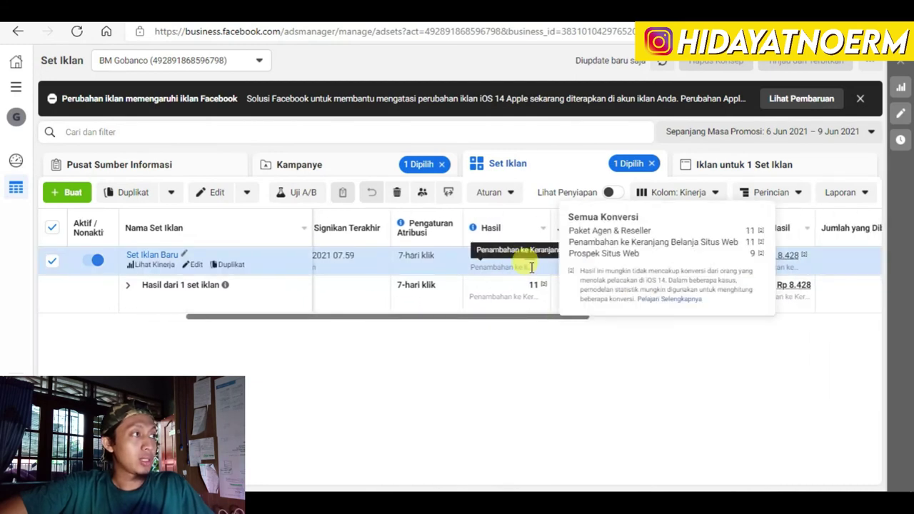
{"action": "left_click", "coordinate": [836, 132]}
{"action": "left_click", "coordinate": [825, 215]}
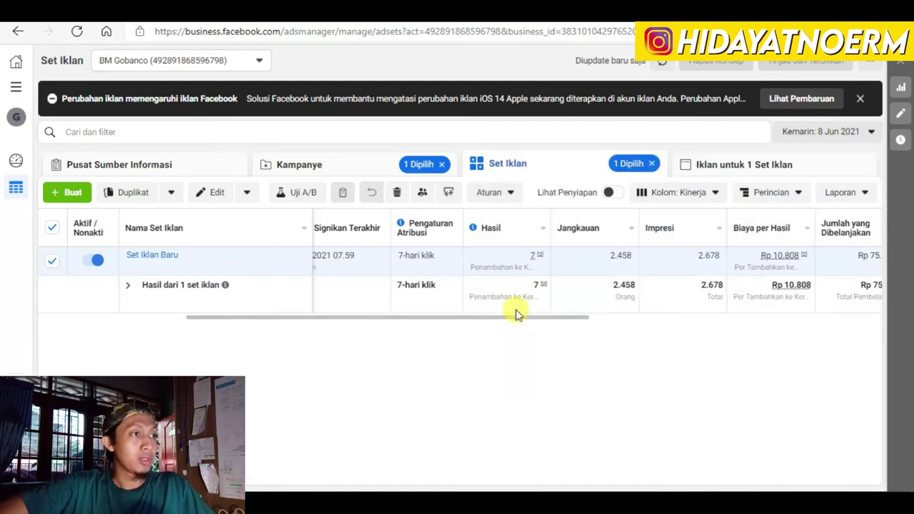
{"action": "left_click_drag", "start_coordinate": [517, 321], "coordinate": [444, 327]}
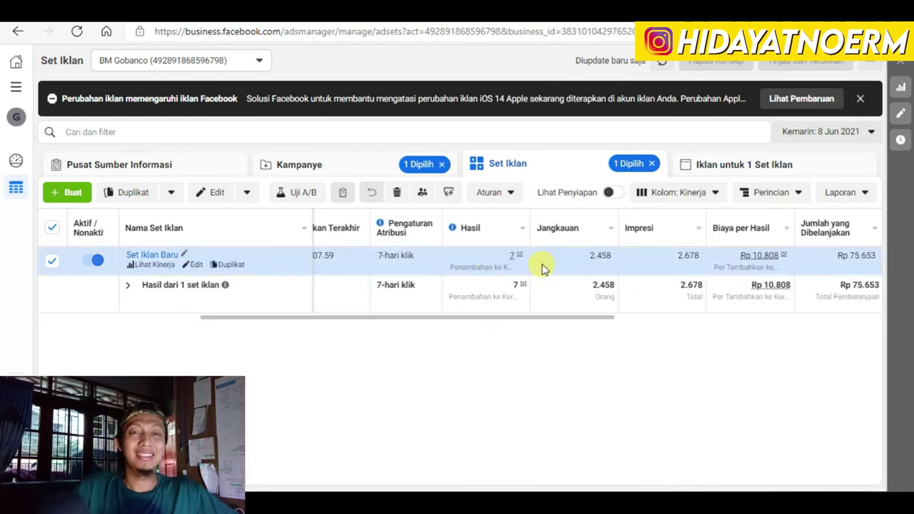